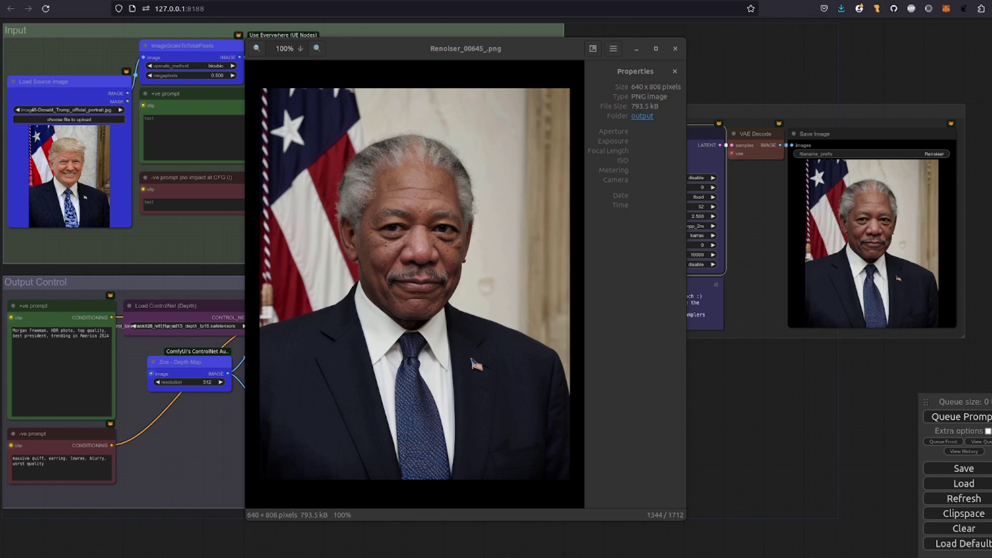
# Step: Close the enlarged Morgan Freeman result and zoom in on the BNK_Unsampler node
pyautogui.click(739, 384)
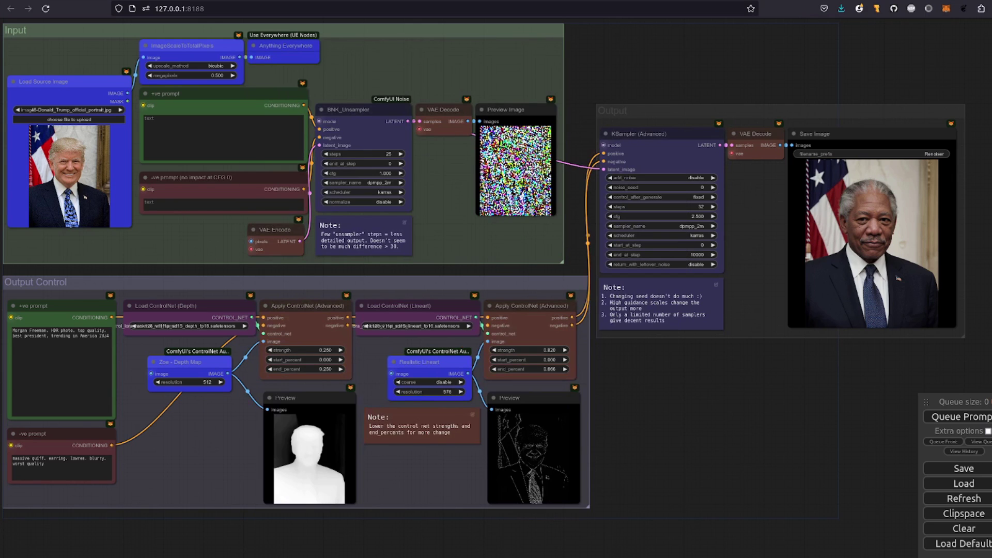
pyautogui.scroll(10, 364, 146)
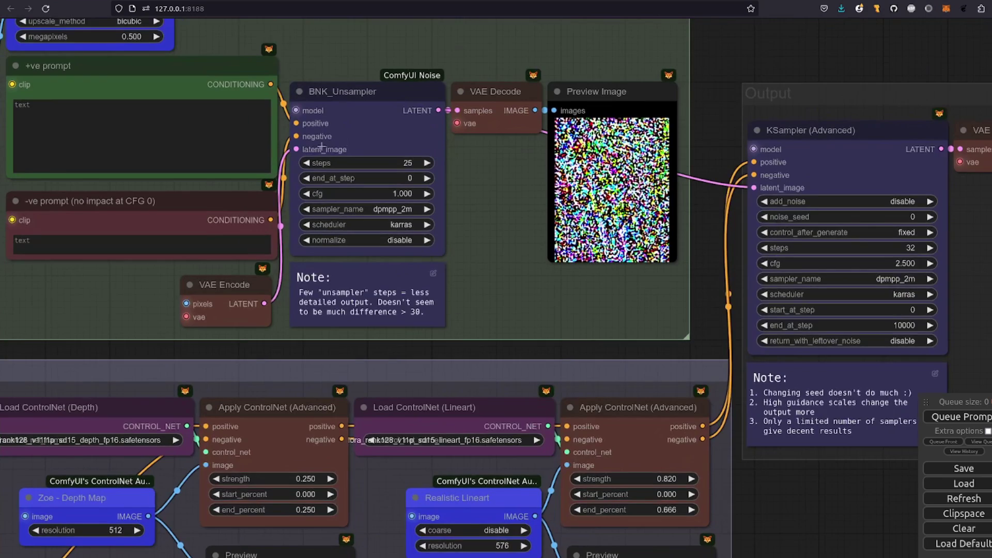
pyautogui.scroll(2, 326, 148)
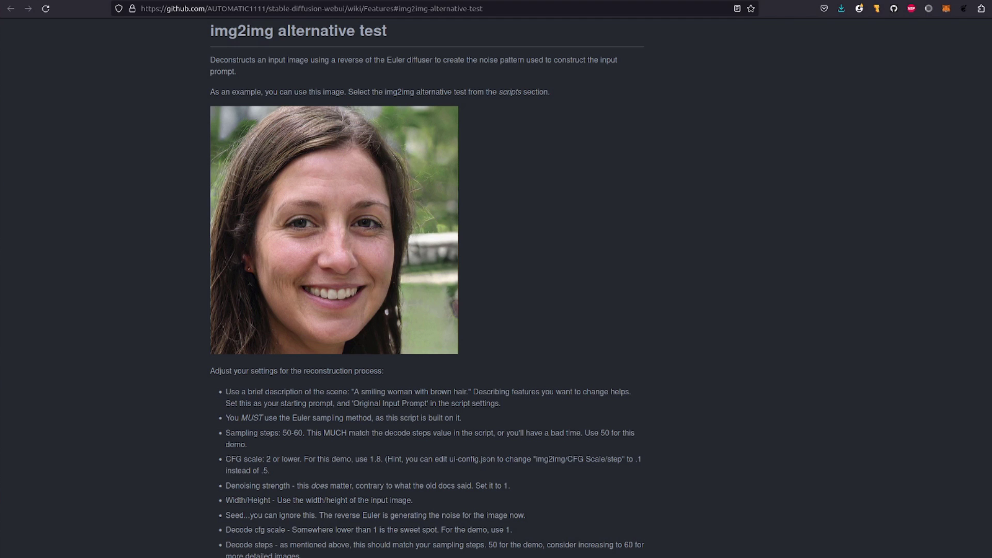
# Step: Scroll down through the img2img alternative test wiki page
pyautogui.scroll(-7, 939, 137)
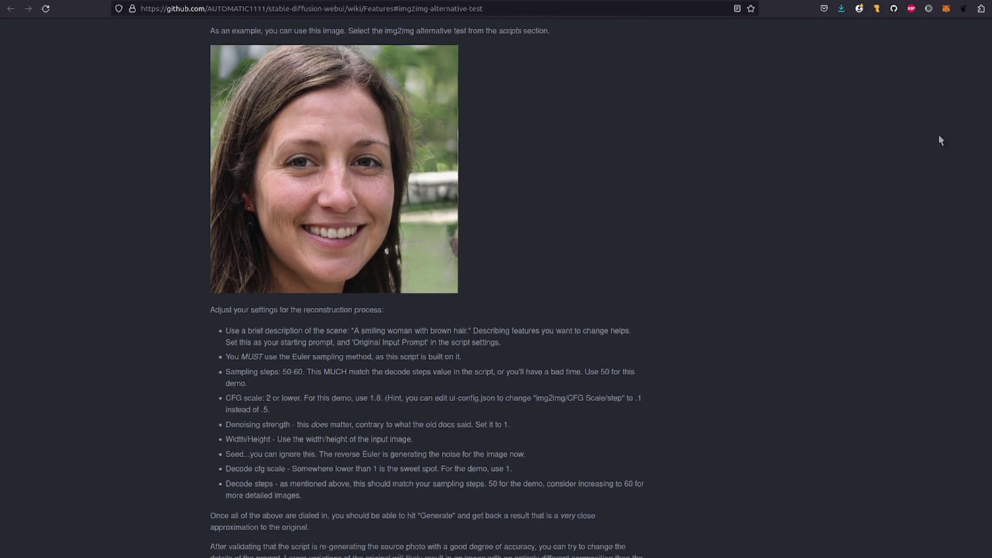
pyautogui.scroll(-3, 940, 140)
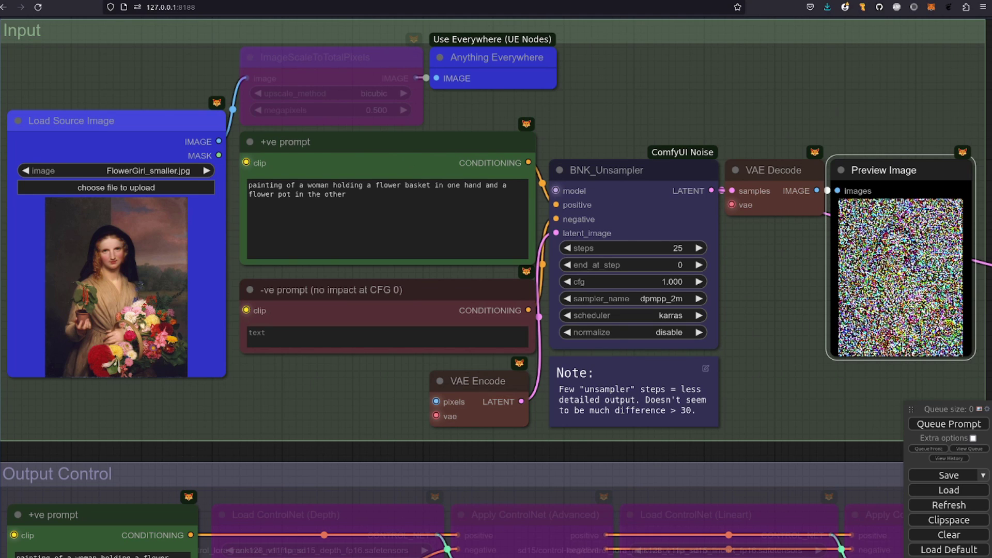
# Step: Pan the canvas to centre the Output group with KSampler (Advanced) and Save Image
pyautogui.moveTo(857, 388); pyautogui.dragTo(18, 261)
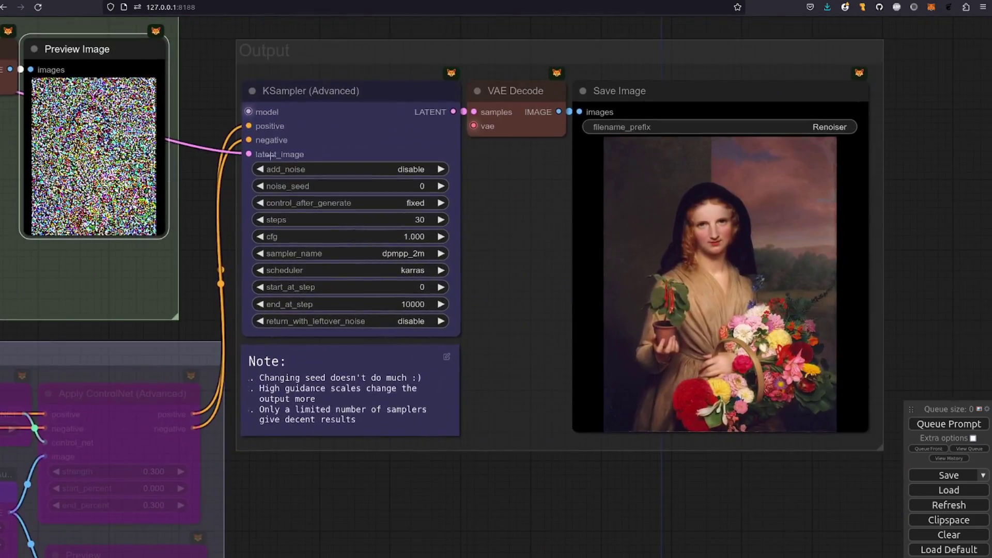
pyautogui.moveTo(693, 505); pyautogui.dragTo(652, 517)
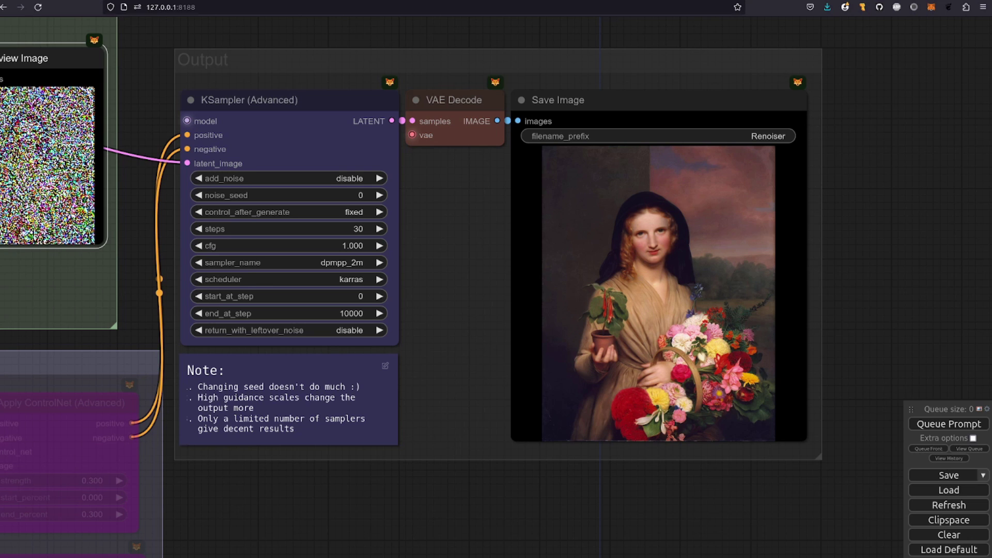
# Step: Open the saved Renoiser_00688_.png output at full size in the browser
pyautogui.rightClick(640, 193)
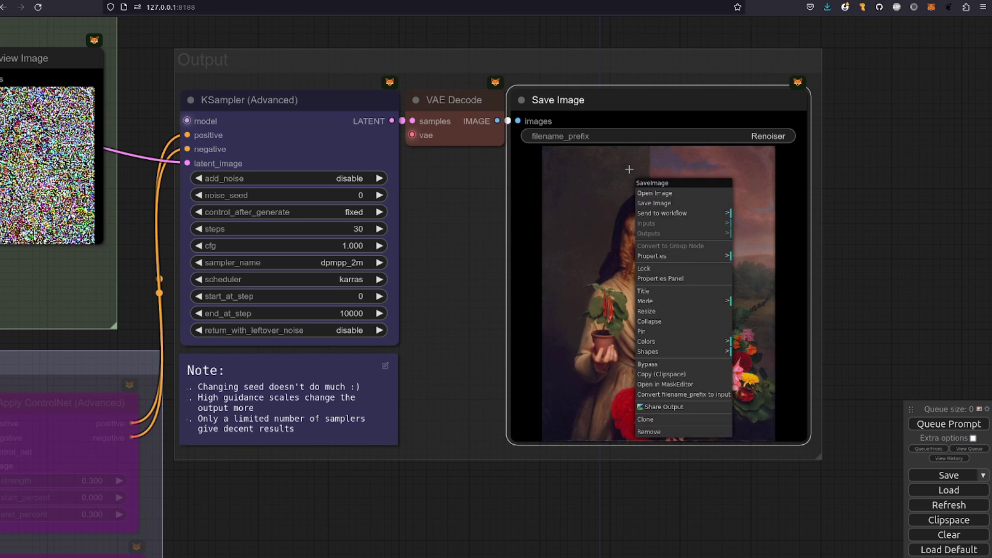
pyautogui.click(684, 196)
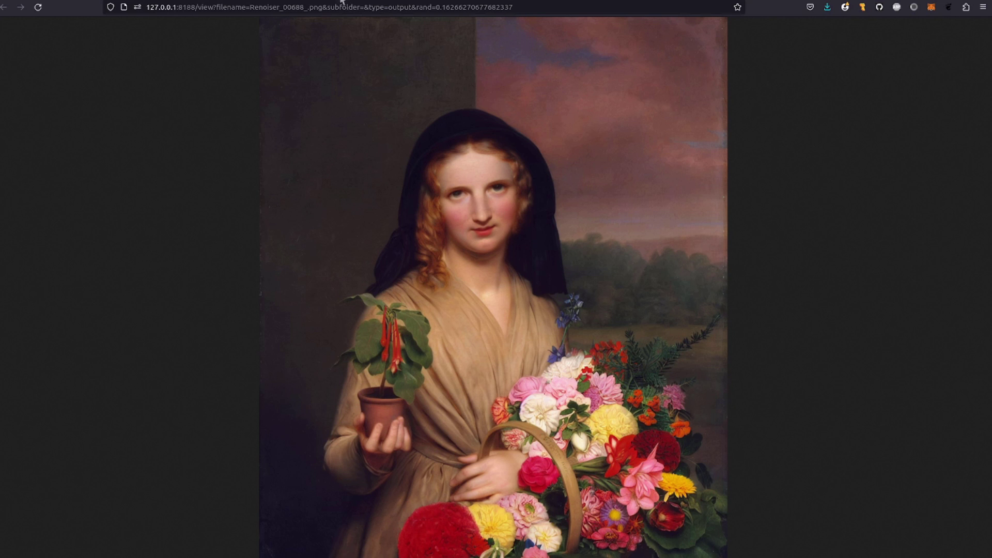
# Step: Return to the workflow and zoom into the flower basket in the source painting
pyautogui.hotkey('ctrl', 'w')
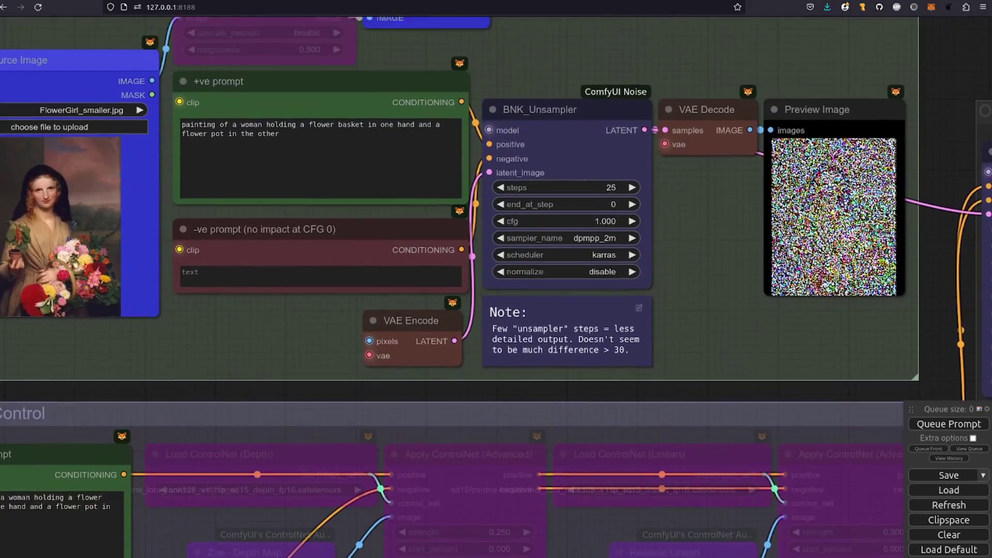
pyautogui.moveTo(242, 347); pyautogui.dragTo(638, 358)
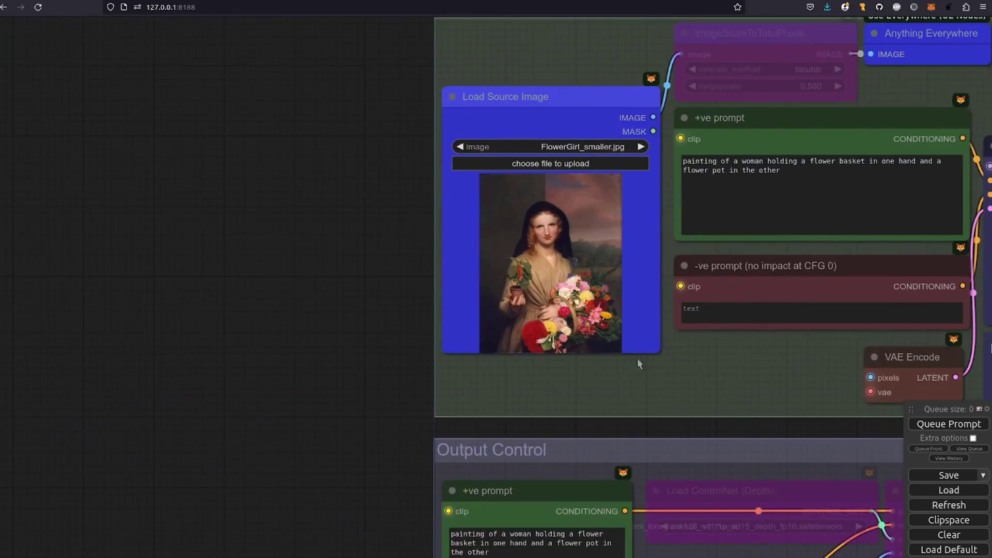
pyautogui.scroll(5, 637, 358)
pyautogui.scroll(15, 634, 362)
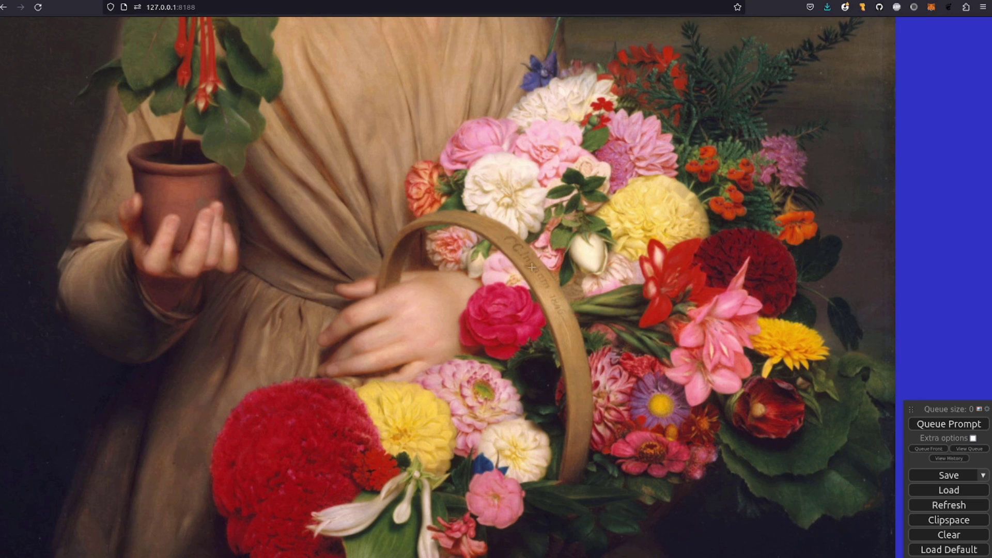
# Step: Zoom into the basket on the full-size regenerated painting, then close that tab
pyautogui.hotkey('ctrl', 'Tab')
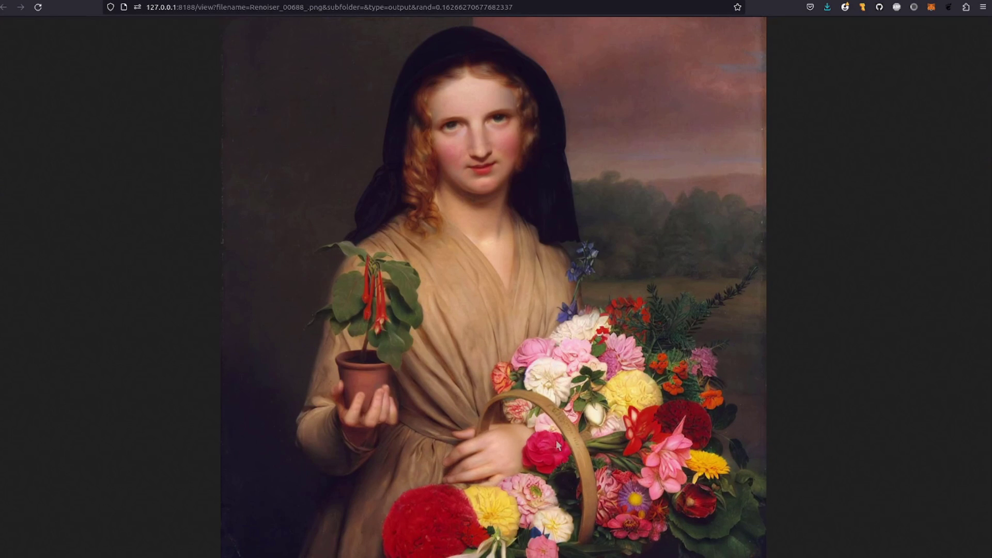
pyautogui.keyDown('ctrl'); pyautogui.scroll(5, 556, 440); pyautogui.keyUp('ctrl')
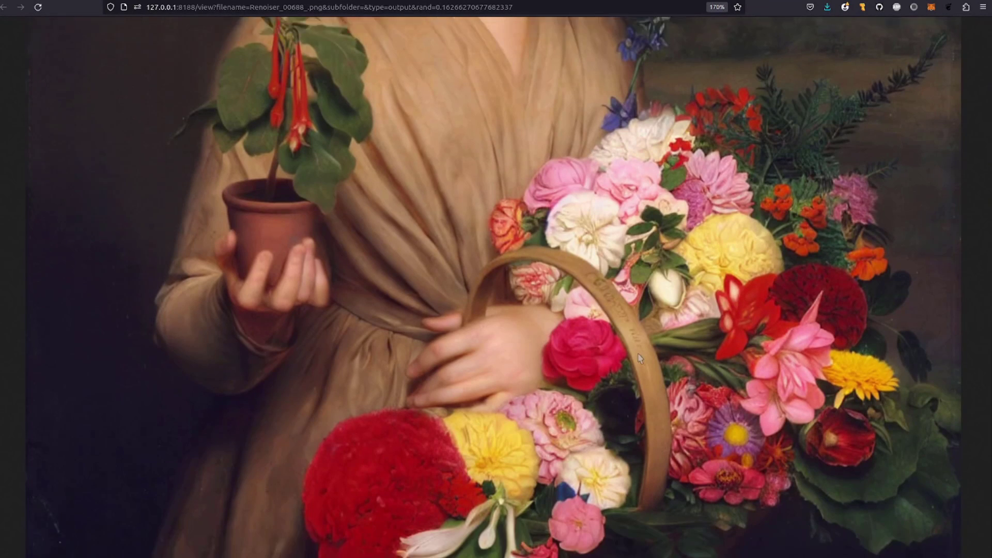
pyautogui.scroll(-1, 641, 358)
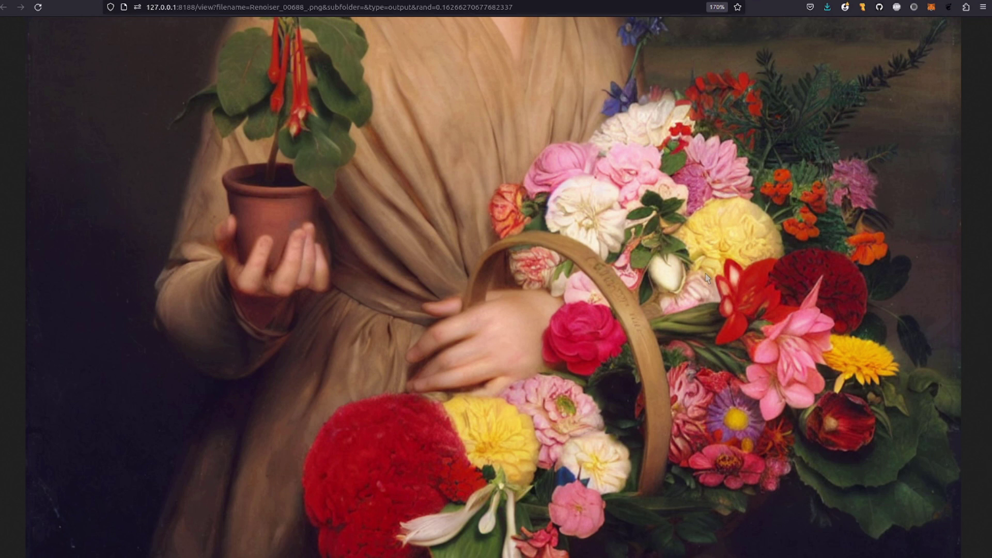
pyautogui.hotkey('ctrl', 'w')
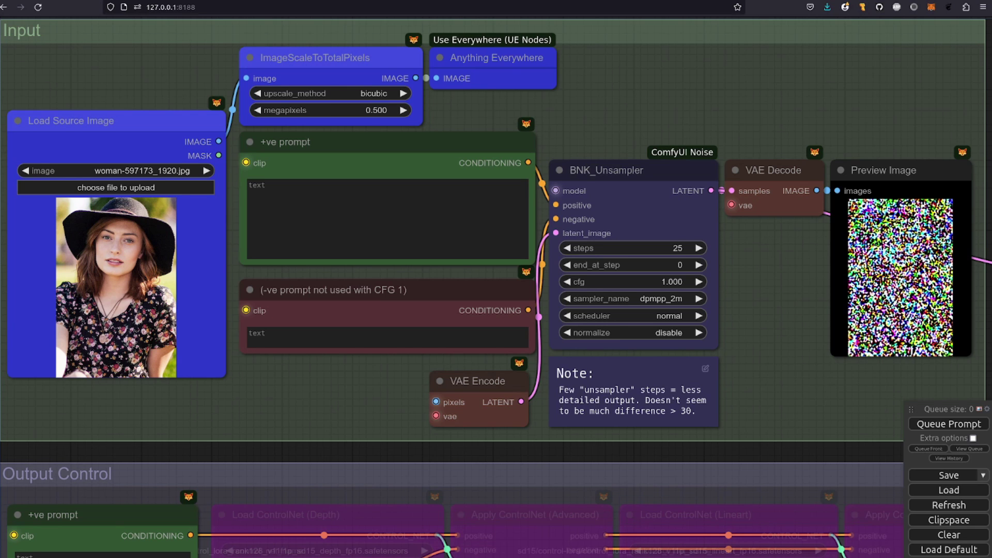
# Step: Zoom out and pan up to the Load group showing sd_15_pruned-emaonly.ckpt and the vae-ft-mse-840000 VAE
pyautogui.scroll(-6, 798, 403)
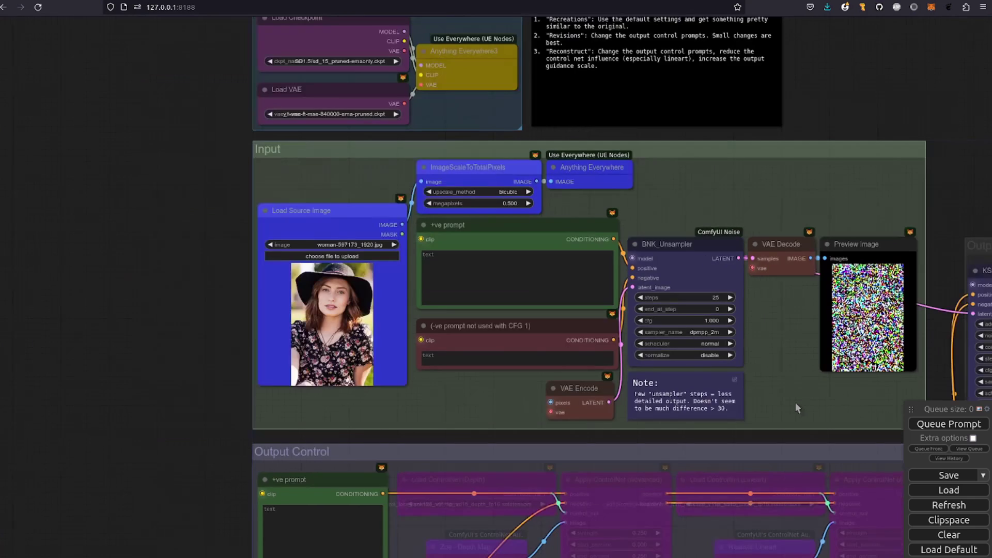
pyautogui.moveTo(798, 402); pyautogui.dragTo(431, 311)
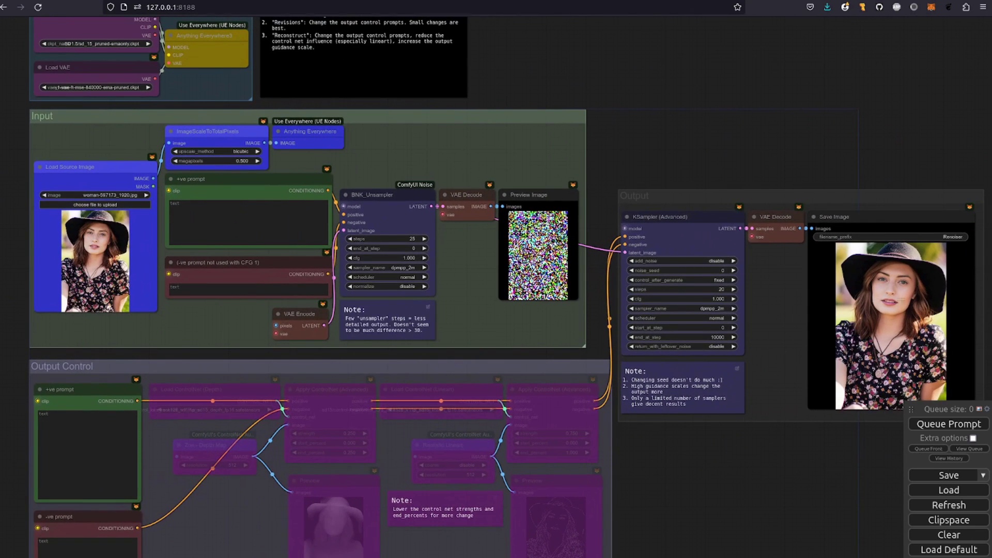
pyautogui.moveTo(654, 52); pyautogui.dragTo(847, 160)
# Step: Replace the pruned-emaonly checkpoint with SD1.5/epicrealism_naturalSin.safetensors in Load Checkpoint
pyautogui.scroll(13, 292, 158)
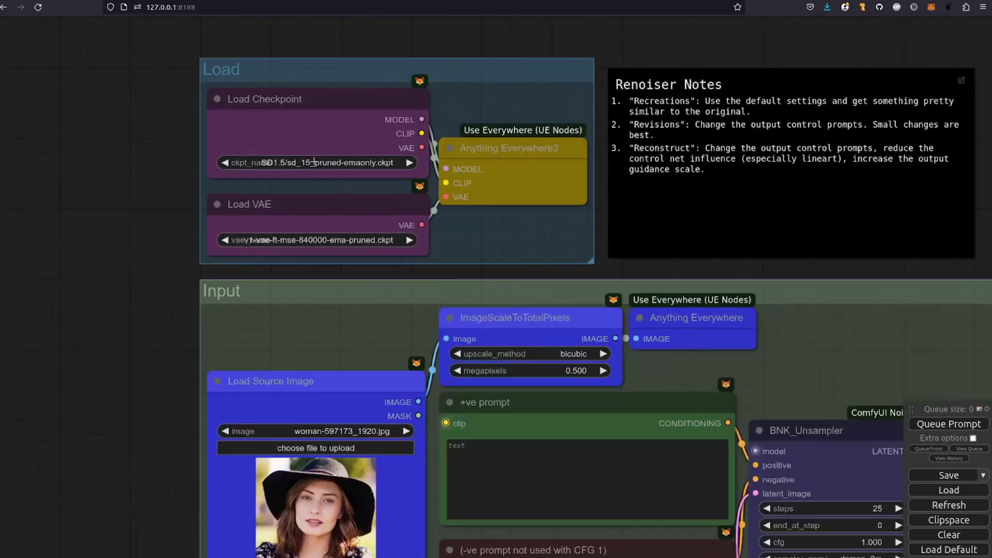
pyautogui.scroll(1, 375, 155)
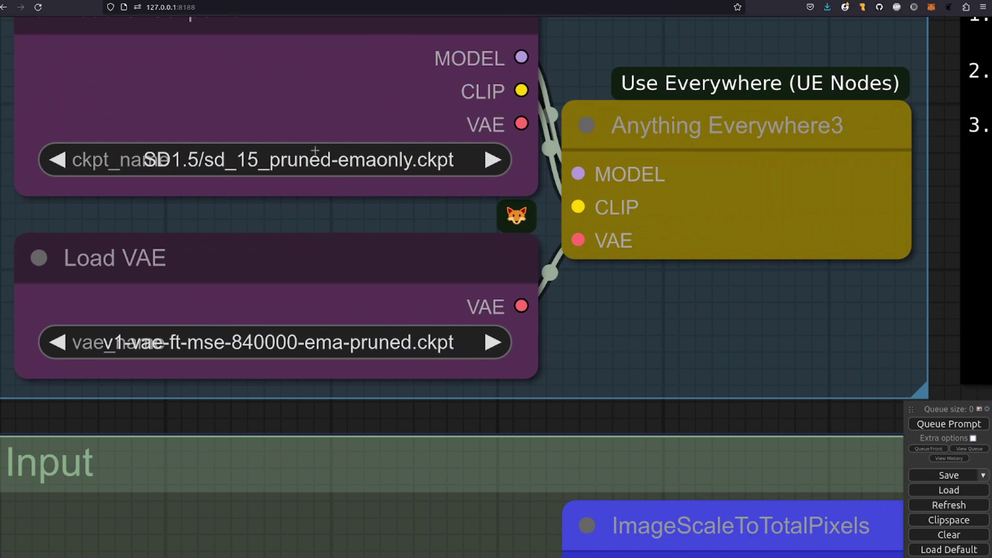
pyautogui.moveTo(668, 336); pyautogui.dragTo(701, 432)
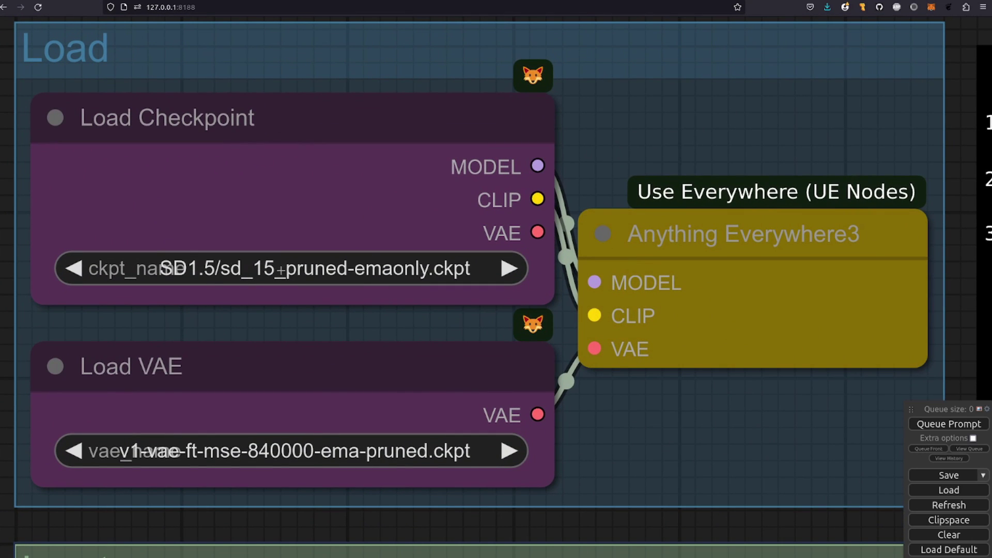
pyautogui.click(387, 267)
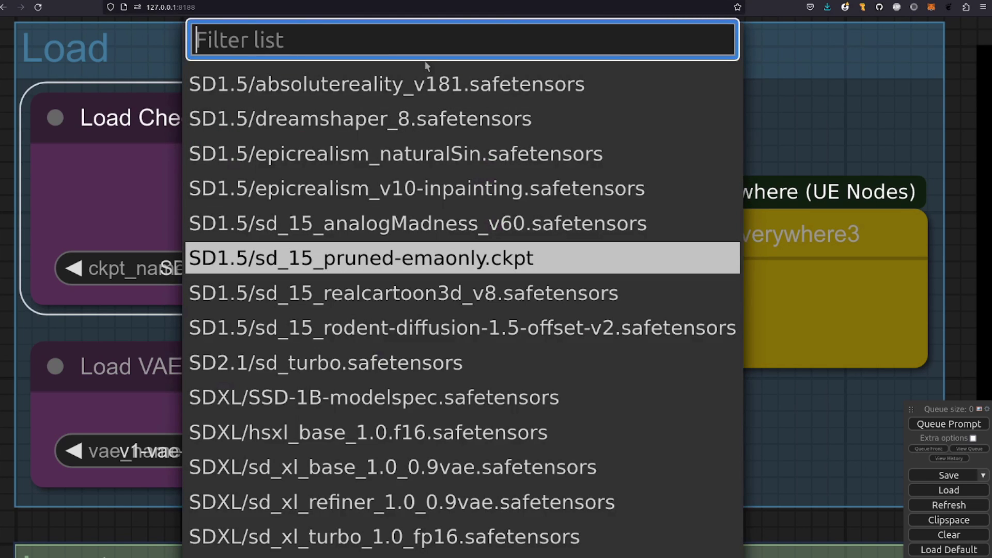
pyautogui.click(408, 157)
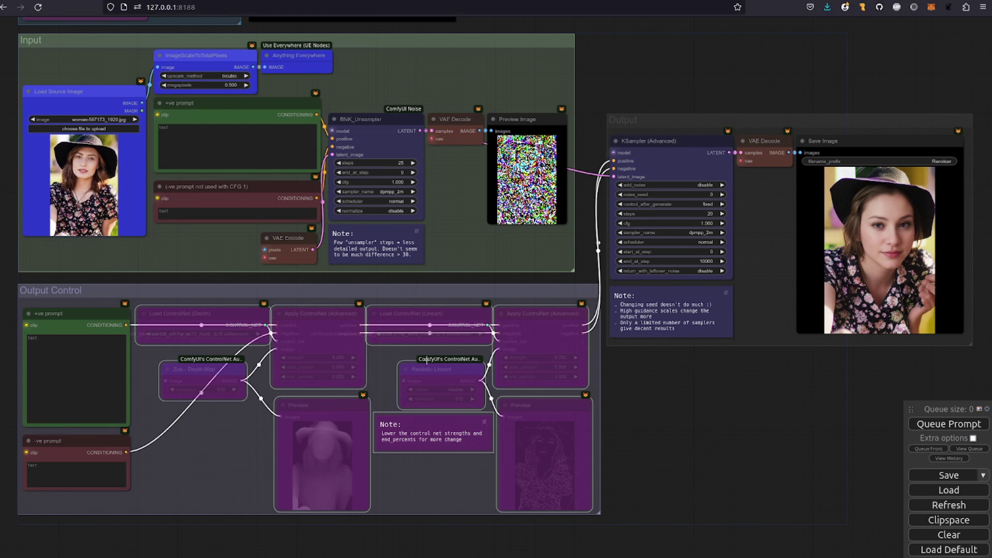
# Step: Un-bypass the purple depth and lineart ControlNet nodes with Ctrl+B
pyautogui.hotkey('ctrl', 'b')
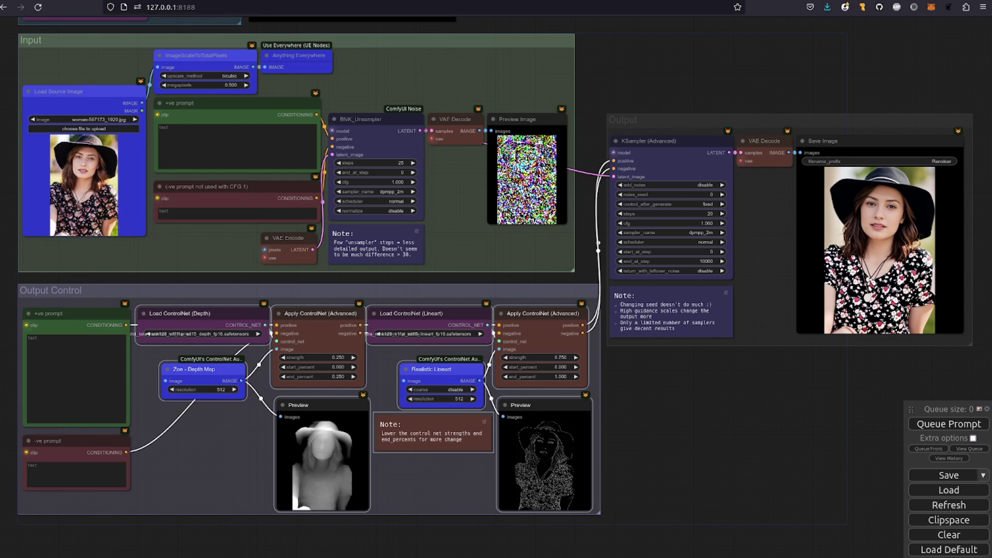
pyautogui.scroll(9, 11, 475)
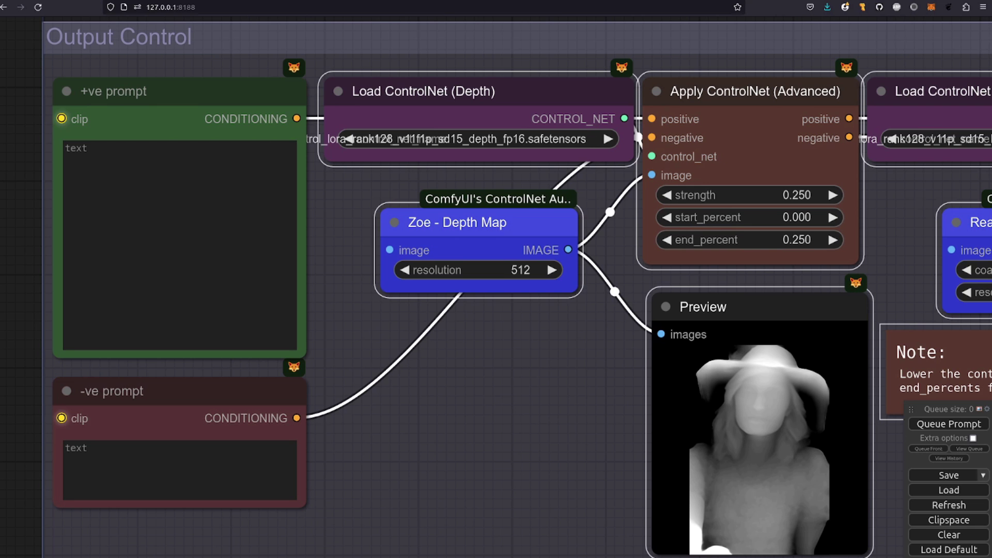
# Step: Enter 'blonde hair, red hat' as the positive prompt and 'bright, pale, dull' as the negative
pyautogui.click(195, 183)
pyautogui.write('blonde hair, red hat')
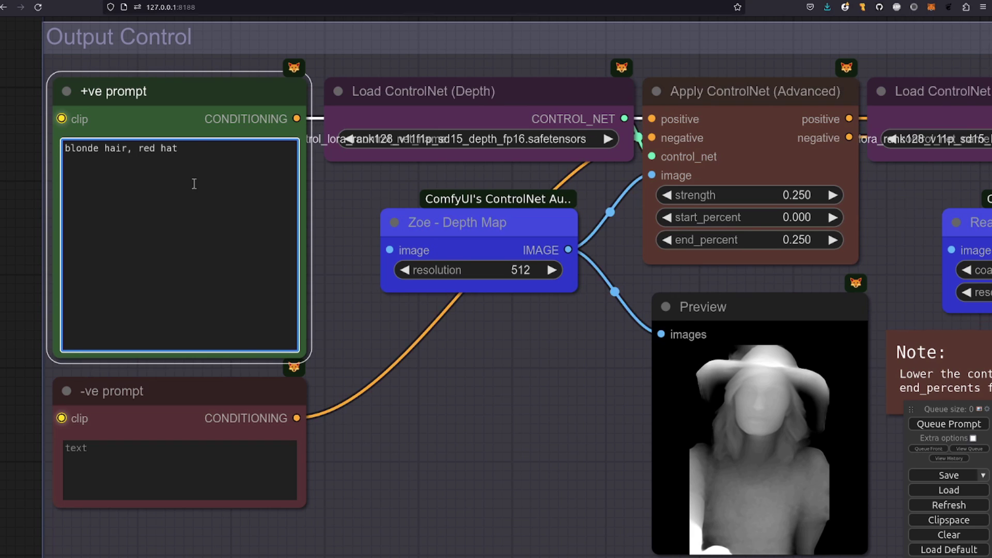
pyautogui.click(202, 458)
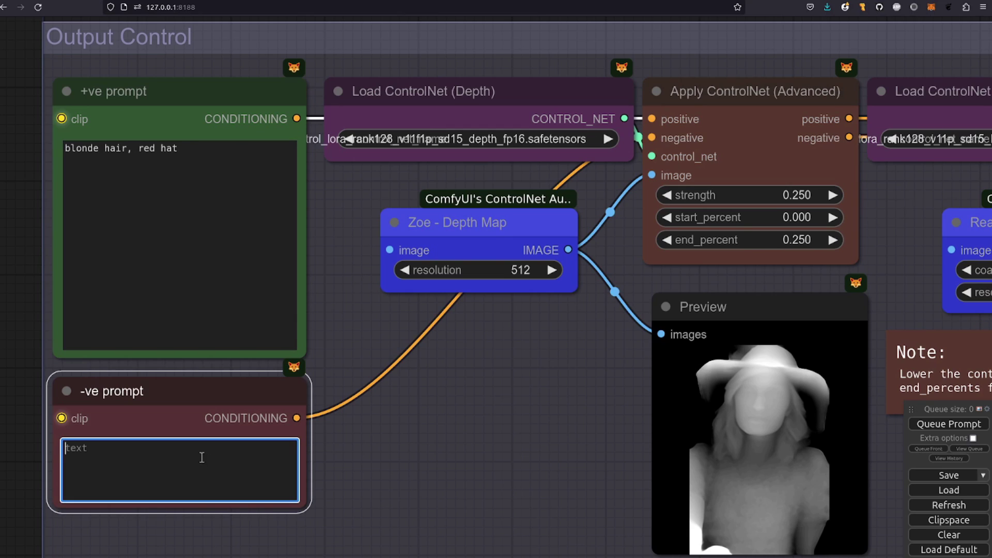
pyautogui.write('bright, pale, dull')
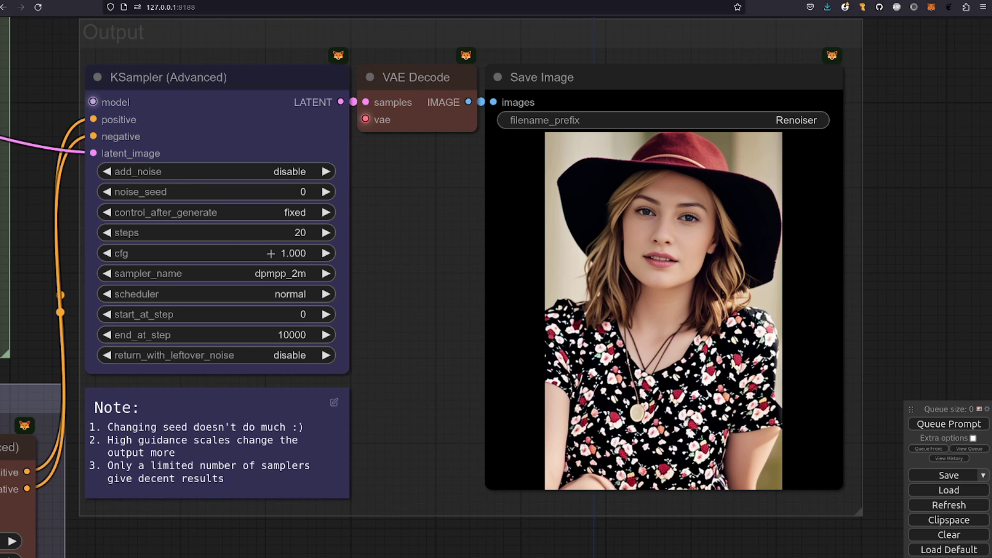
# Step: Set the output KSampler's cfg to 2
pyautogui.click(264, 251)
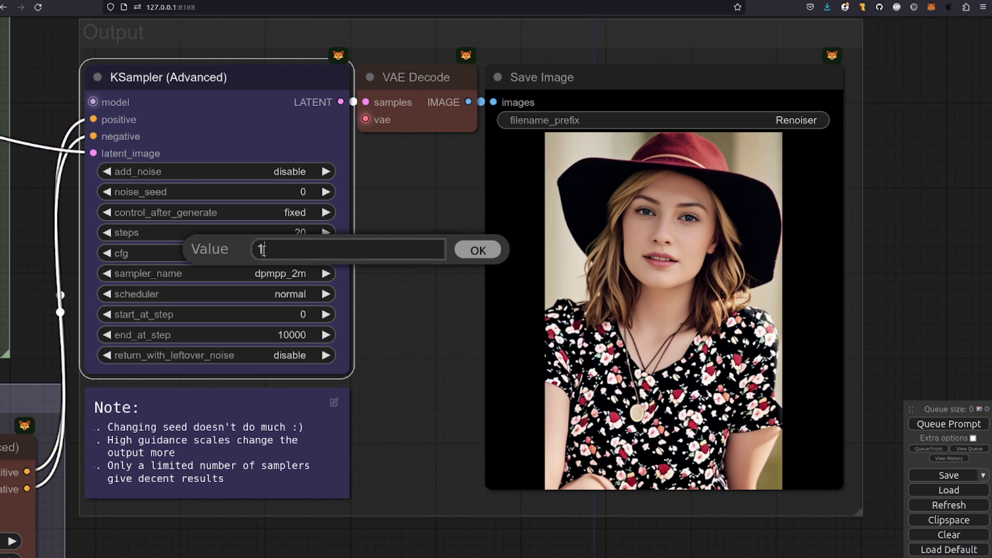
pyautogui.write('2')
pyautogui.press('Return')
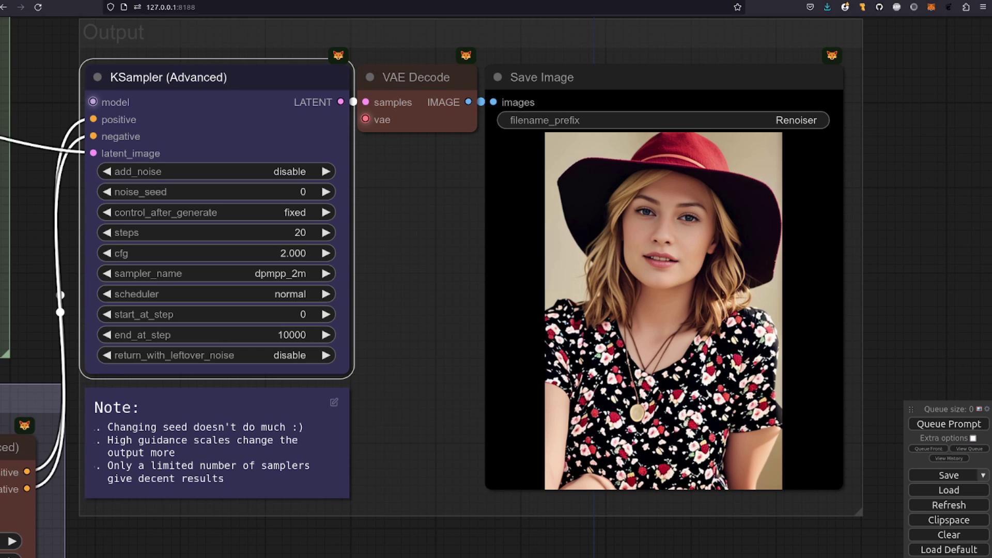
# Step: Raise the output KSampler's cfg further to 6
pyautogui.click(196, 252)
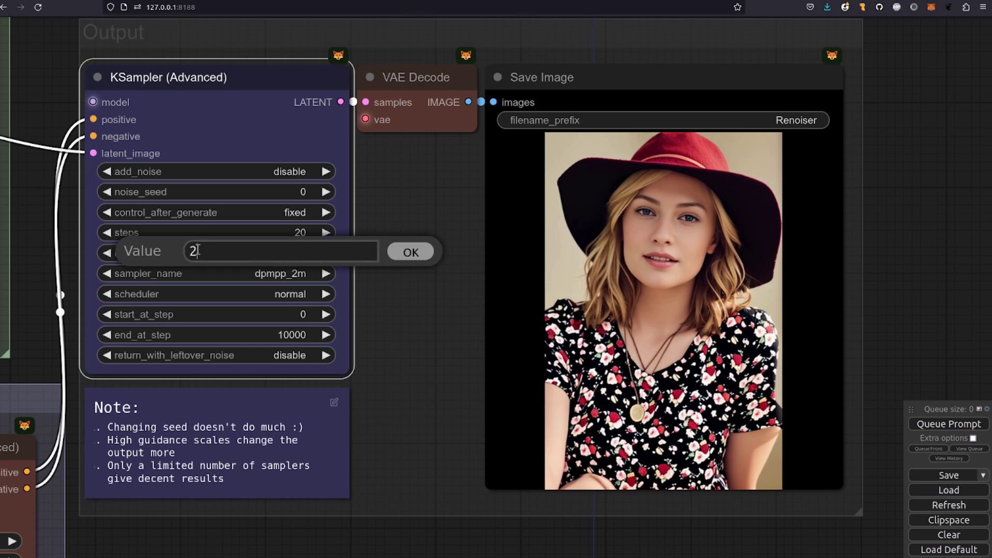
pyautogui.press('BackSpace')
pyautogui.write('6')
pyautogui.press('Return')
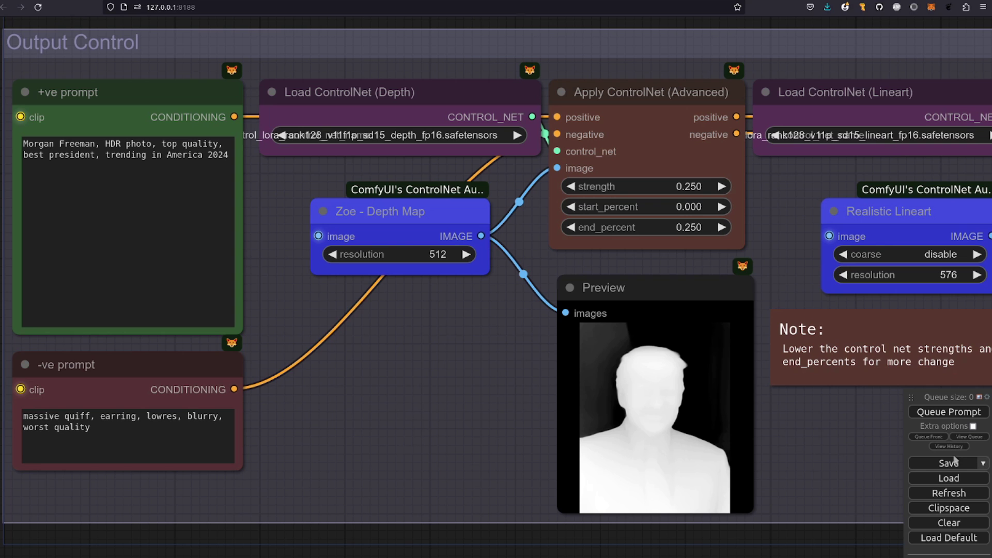
# Step: Pan past the lineart preview and second ControlNet to the sampler and saved Morgan Freeman image
pyautogui.moveTo(863, 432); pyautogui.dragTo(497, 429)
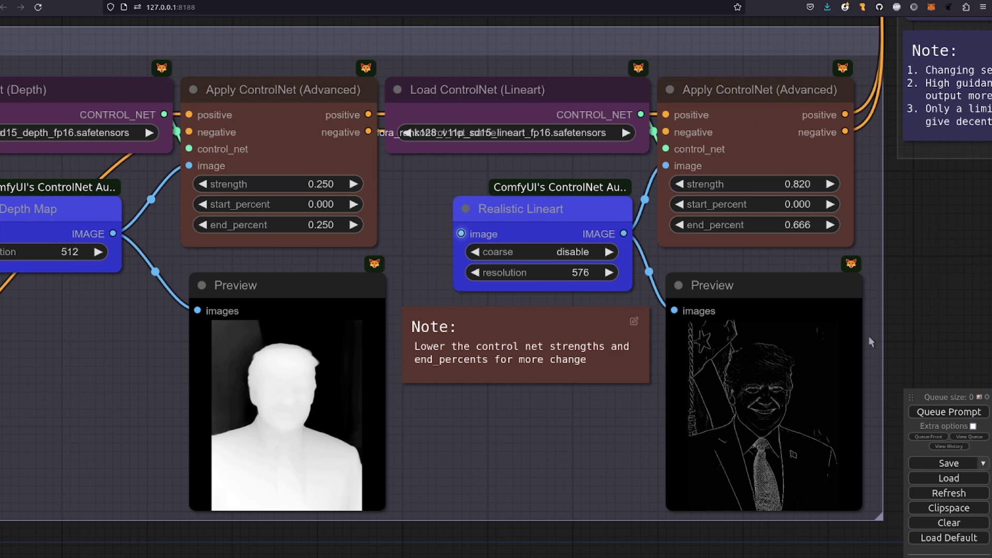
pyautogui.scroll(-2, 913, 272)
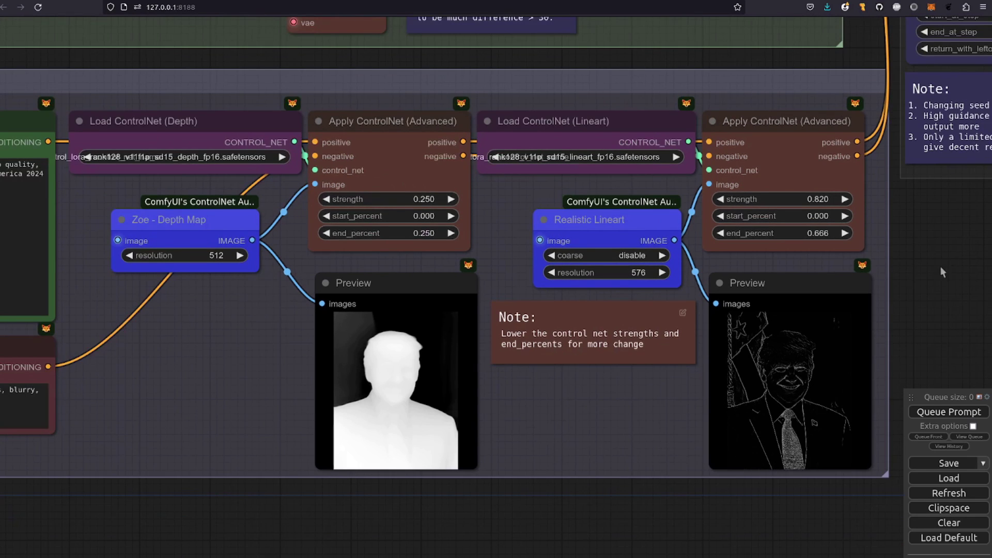
pyautogui.moveTo(943, 272); pyautogui.dragTo(620, 459)
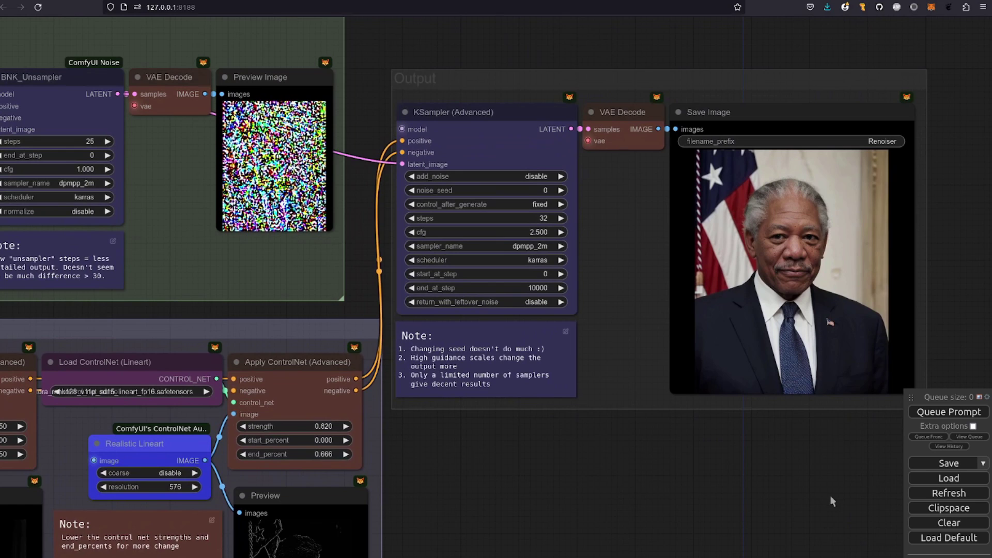
pyautogui.moveTo(830, 495); pyautogui.dragTo(707, 556)
pyautogui.scroll(5, 703, 462)
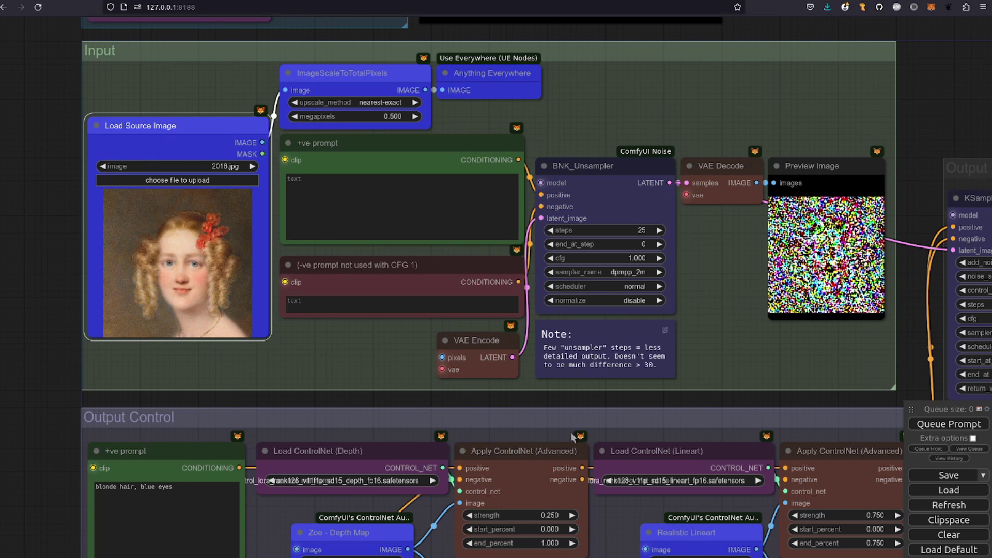
# Step: Pan to the Output Control group and zoom around to inspect the photoreal Save Image result
pyautogui.moveTo(566, 407); pyautogui.dragTo(559, 233)
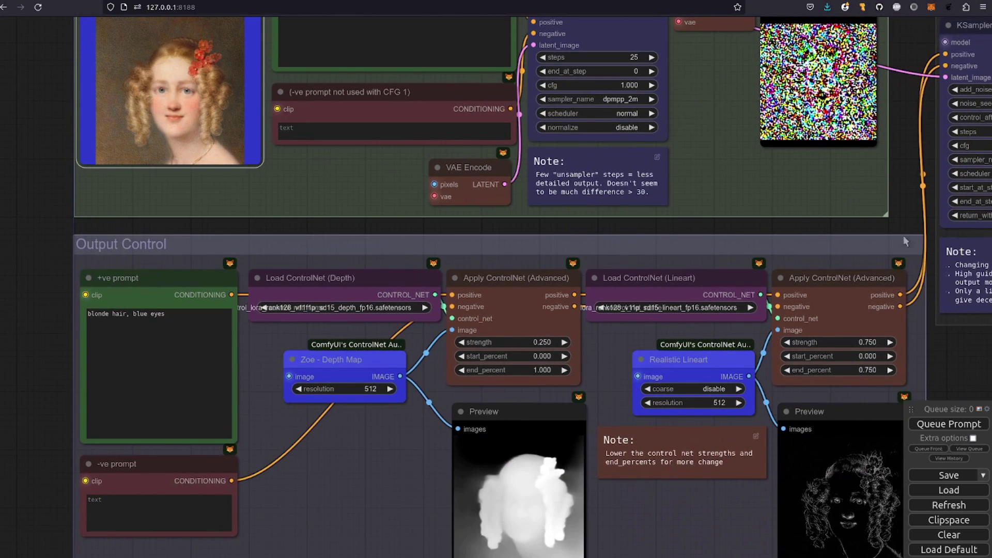
pyautogui.scroll(10, 909, 195)
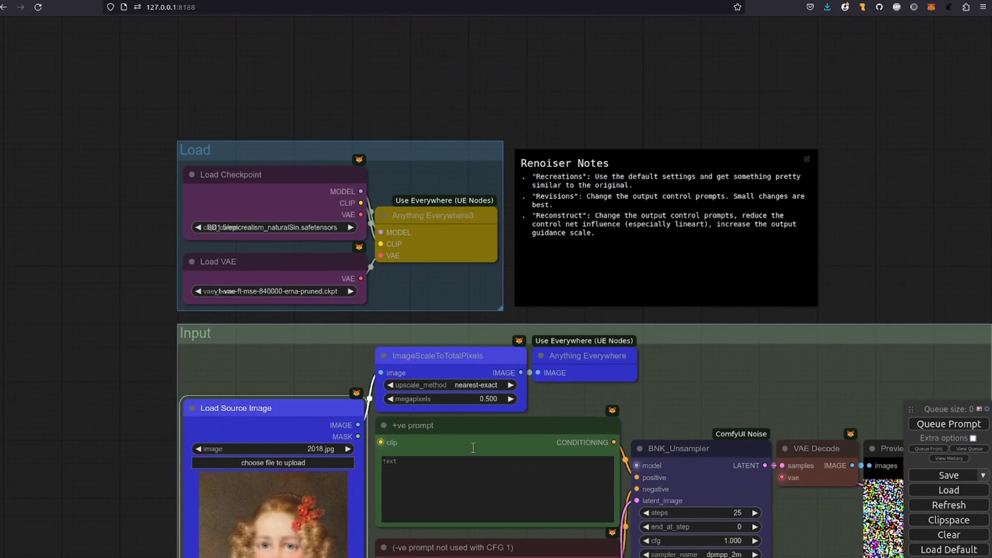
pyautogui.scroll(9, 302, 237)
pyautogui.scroll(-7, 793, 326)
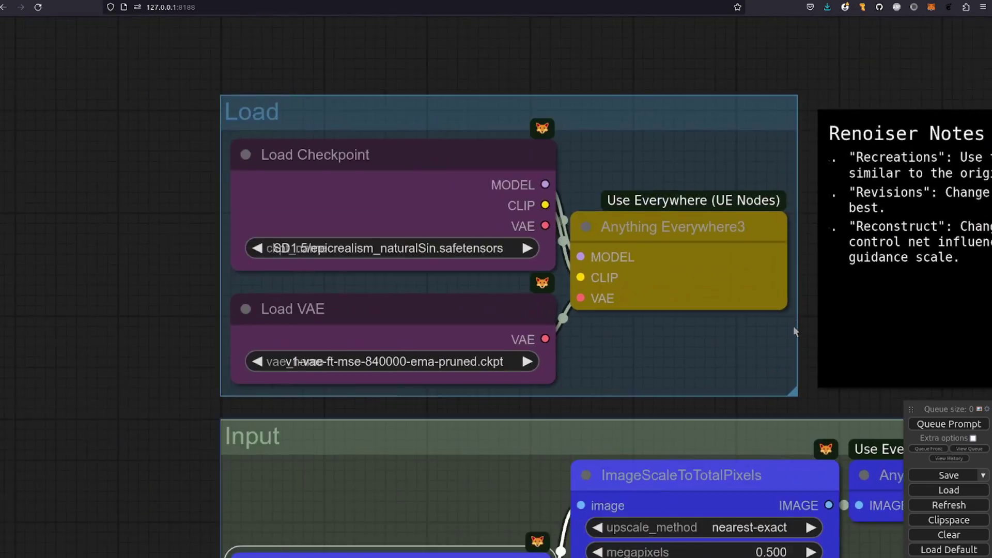
pyautogui.hscroll(10, 764, 357)
pyautogui.scroll(-3, 919, 239)
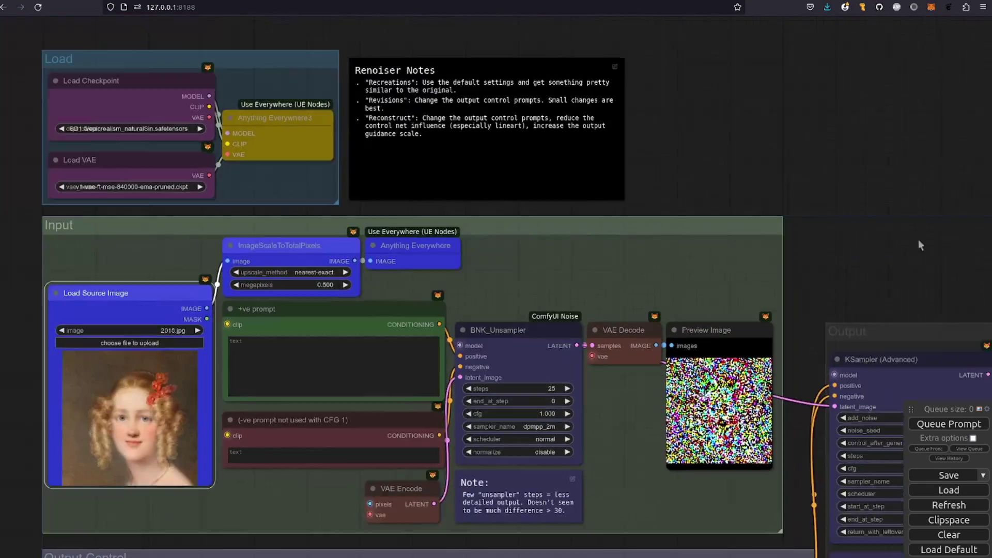
pyautogui.scroll(4, 741, 231)
pyautogui.scroll(-3, 764, 362)
pyautogui.scroll(8, 495, 414)
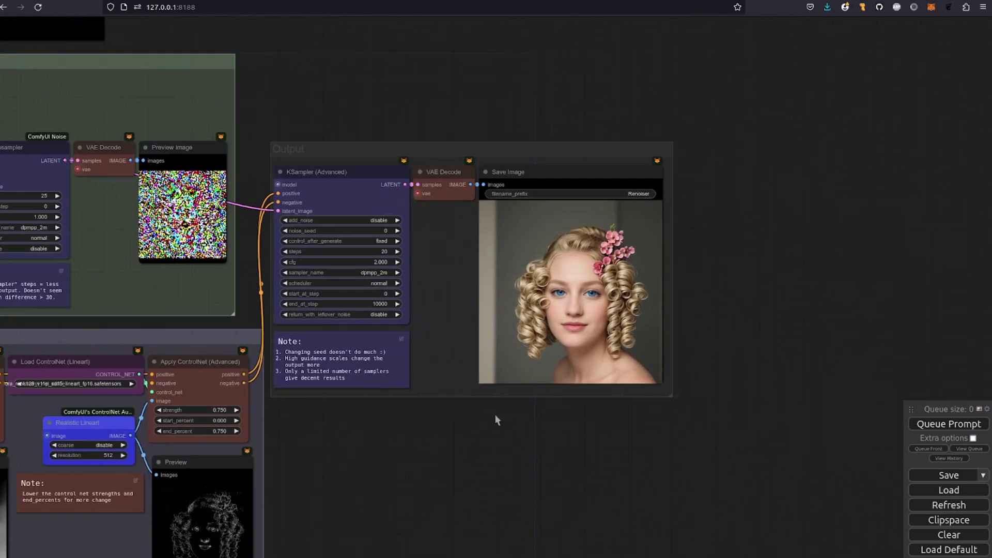
pyautogui.scroll(3, 694, 303)
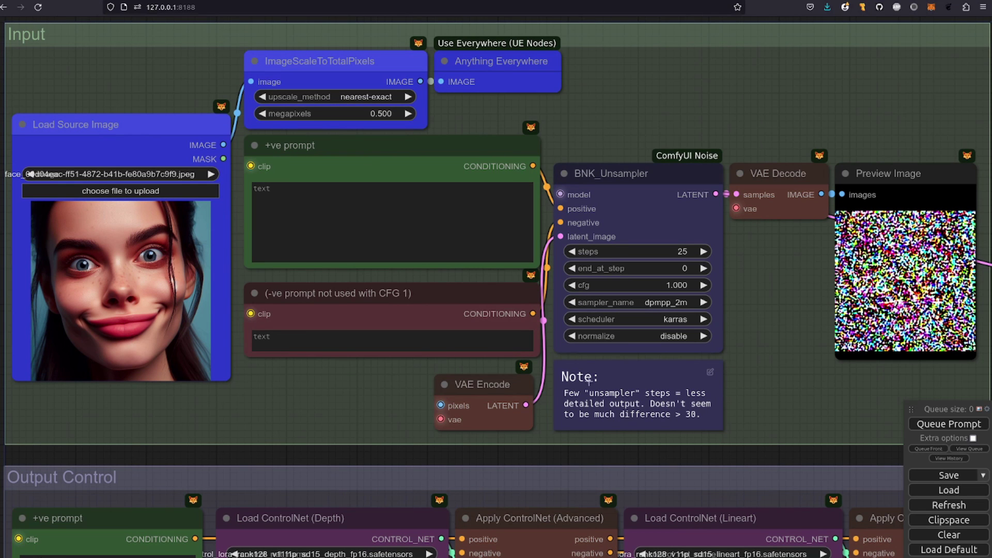
# Step: Pan across the Output Control prompts to the Output group showing the rodent-like 'a rodent' result
pyautogui.moveTo(775, 454); pyautogui.dragTo(120, 357)
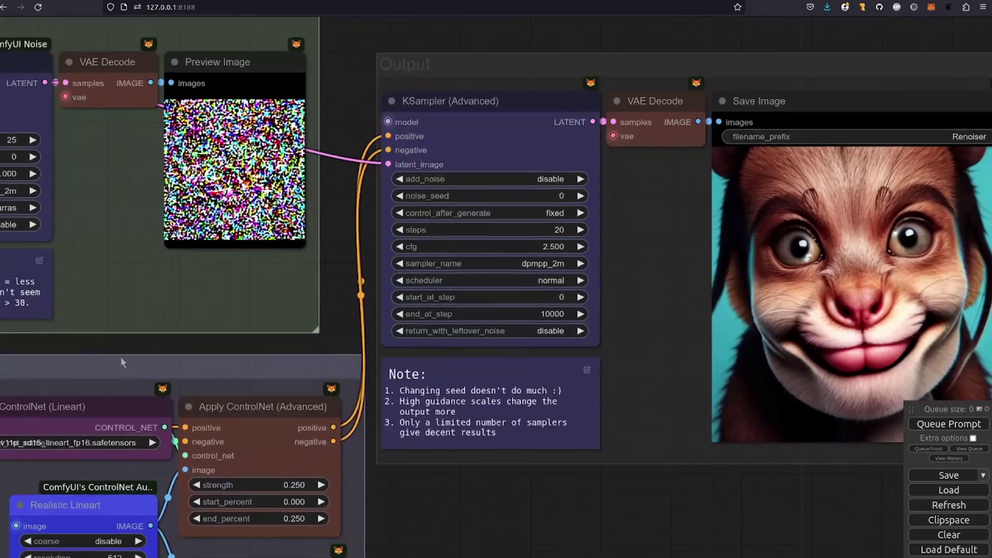
pyautogui.moveTo(636, 429); pyautogui.dragTo(443, 449)
pyautogui.scroll(5, 515, 459)
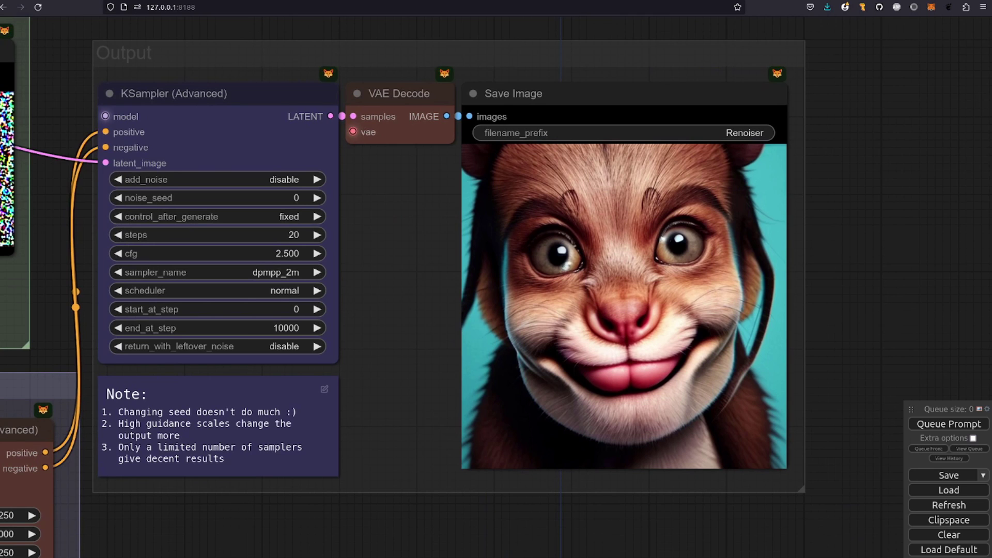
pyautogui.press('.')
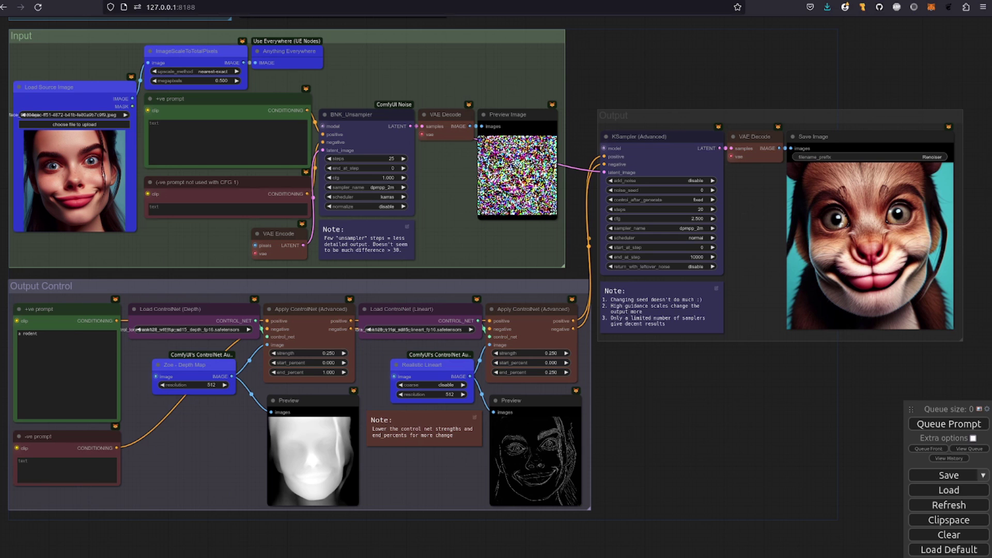